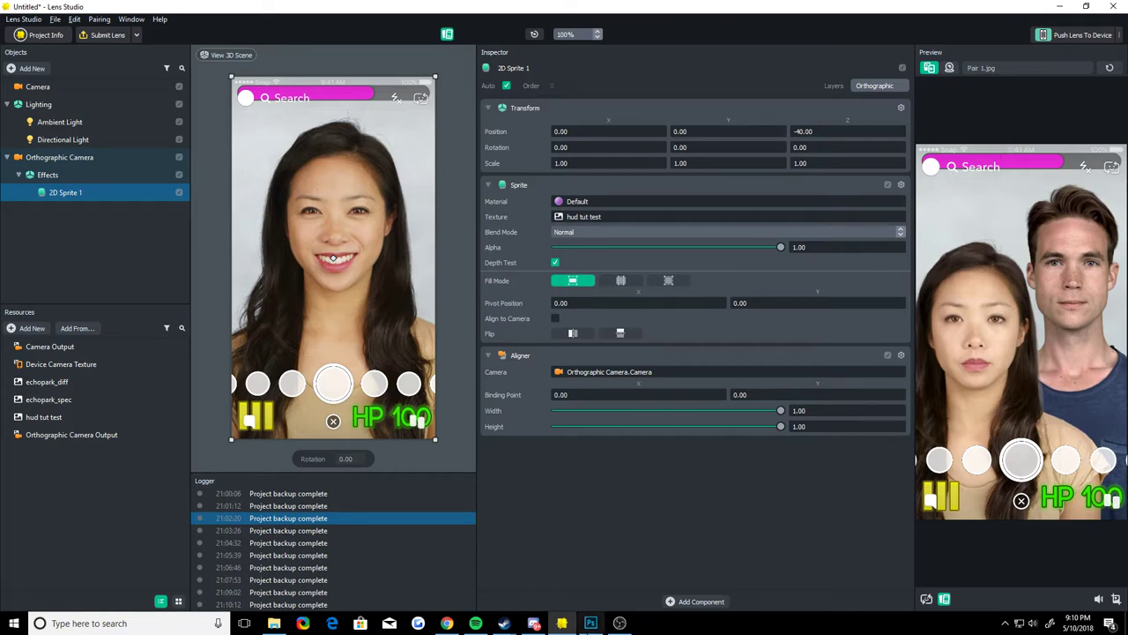
Switch to Photoshop and view the HUD document's canvas size in pixels, leaving the size unaltered.
mouse_move(591, 622)
click(581, 572)
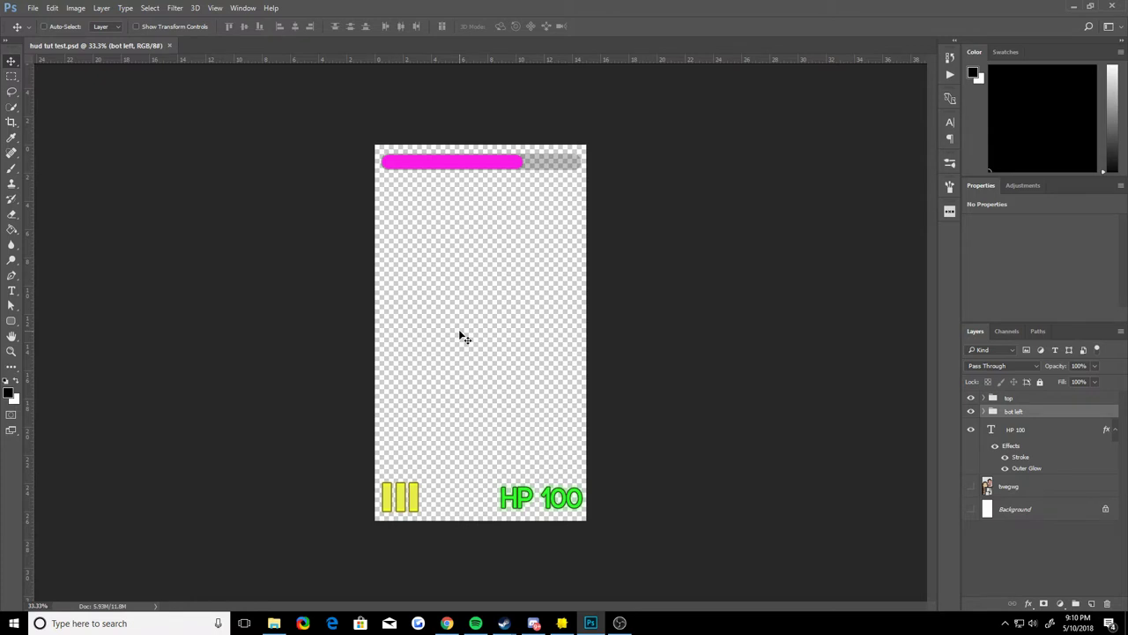
click(32, 8)
click(310, 174)
click(76, 8)
click(94, 104)
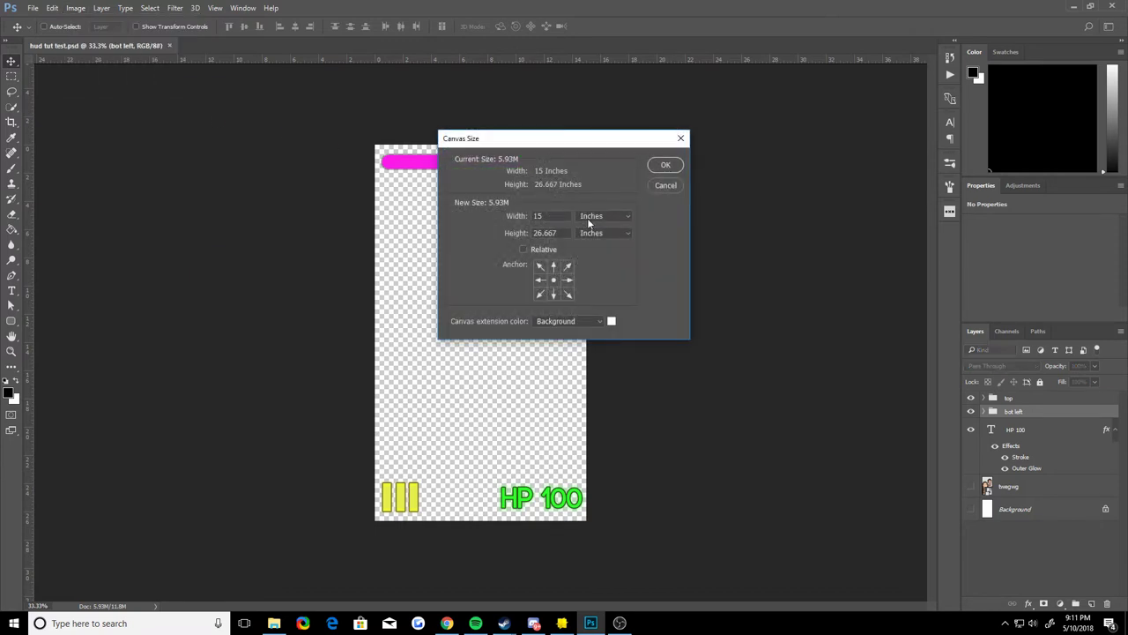
click(605, 218)
click(617, 226)
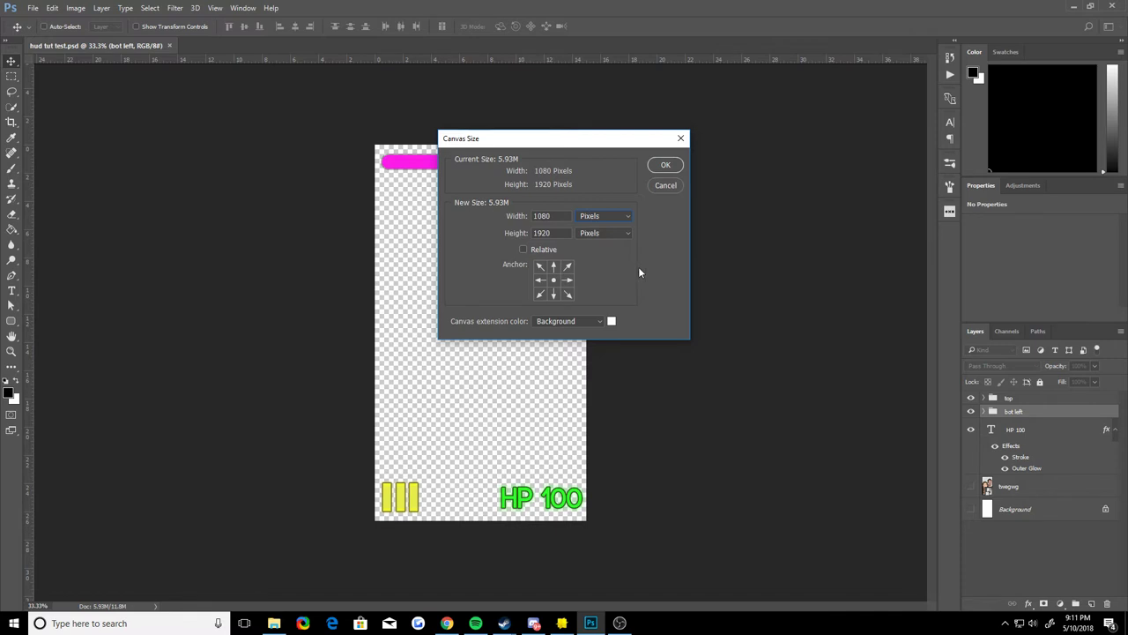
click(665, 185)
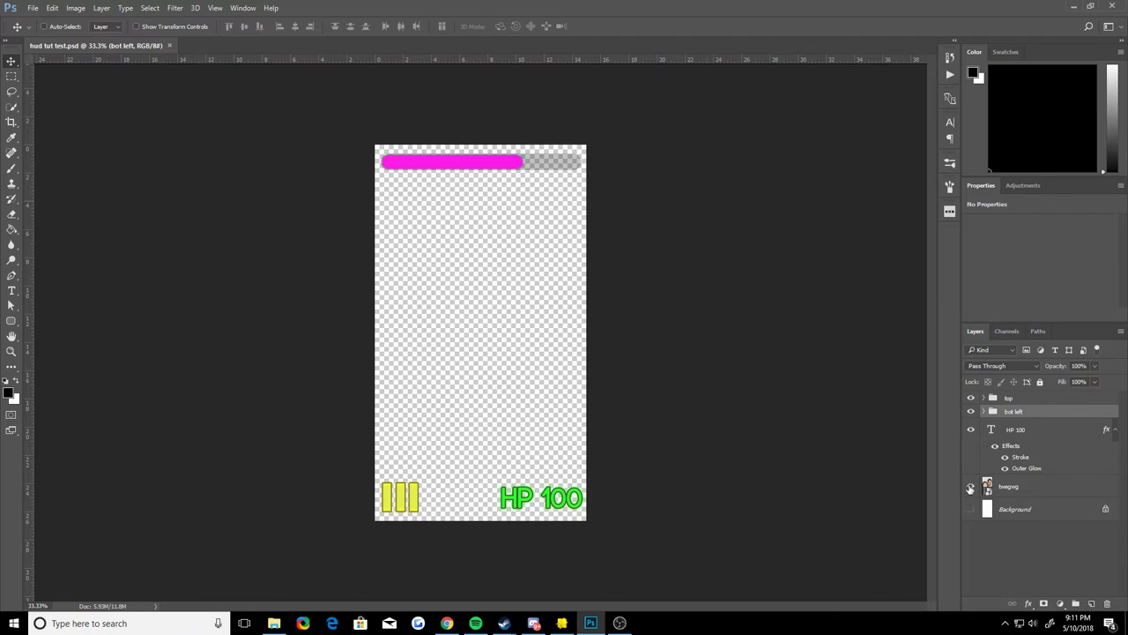
Show and hide the twegwg photo layer to check the HUD over it, and select the HP 100 text layer.
click(970, 486)
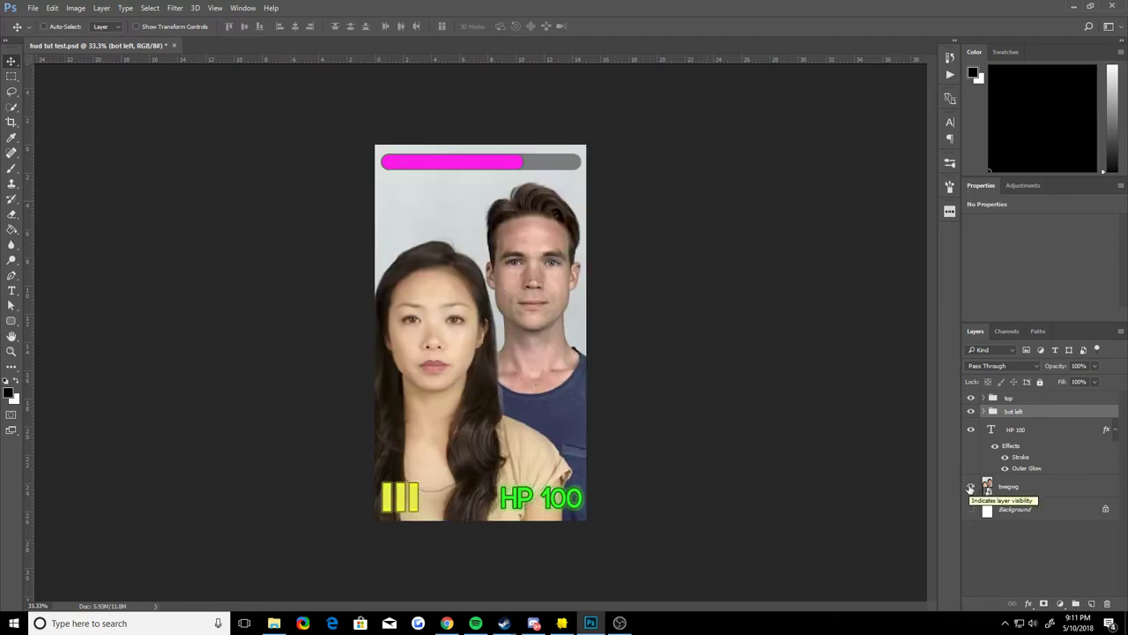
click(970, 487)
click(980, 512)
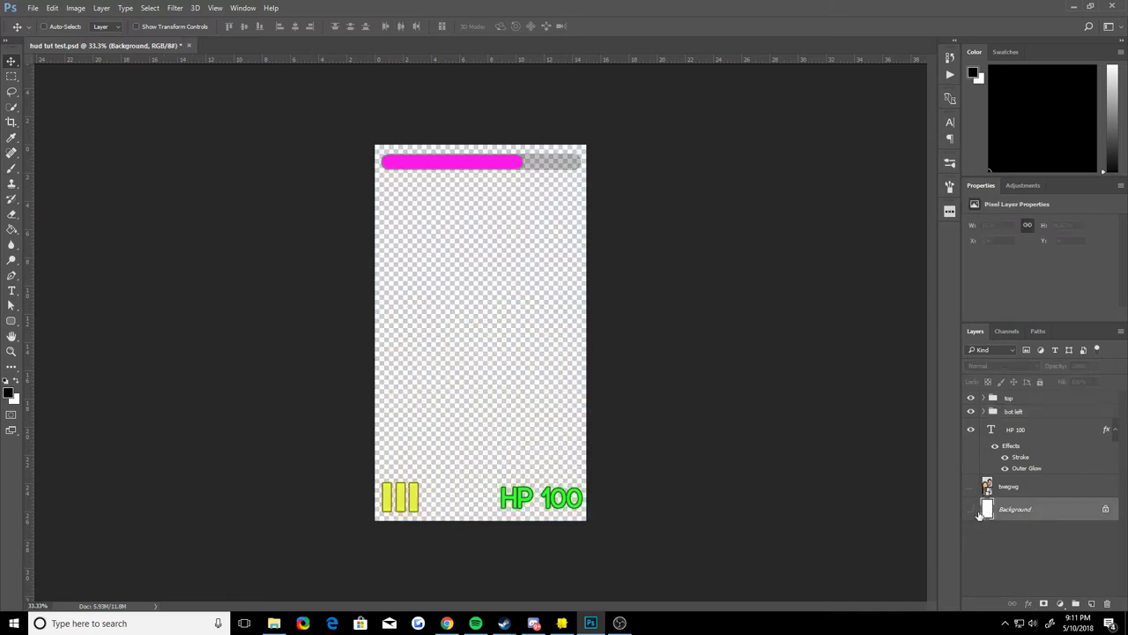
click(970, 487)
click(970, 487)
click(1022, 486)
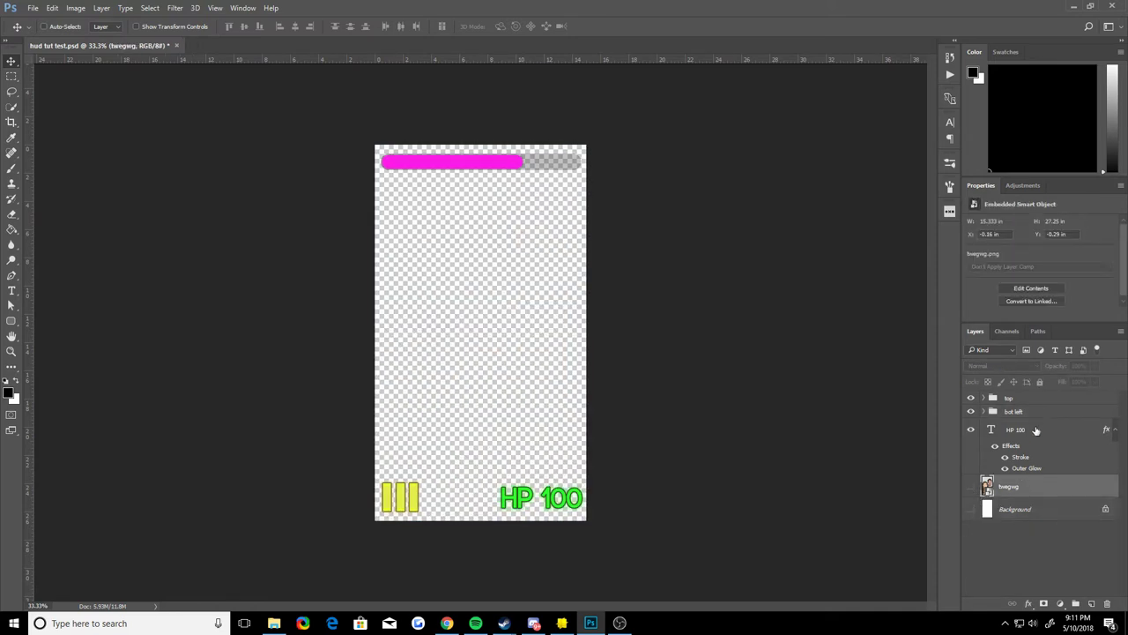
click(1036, 429)
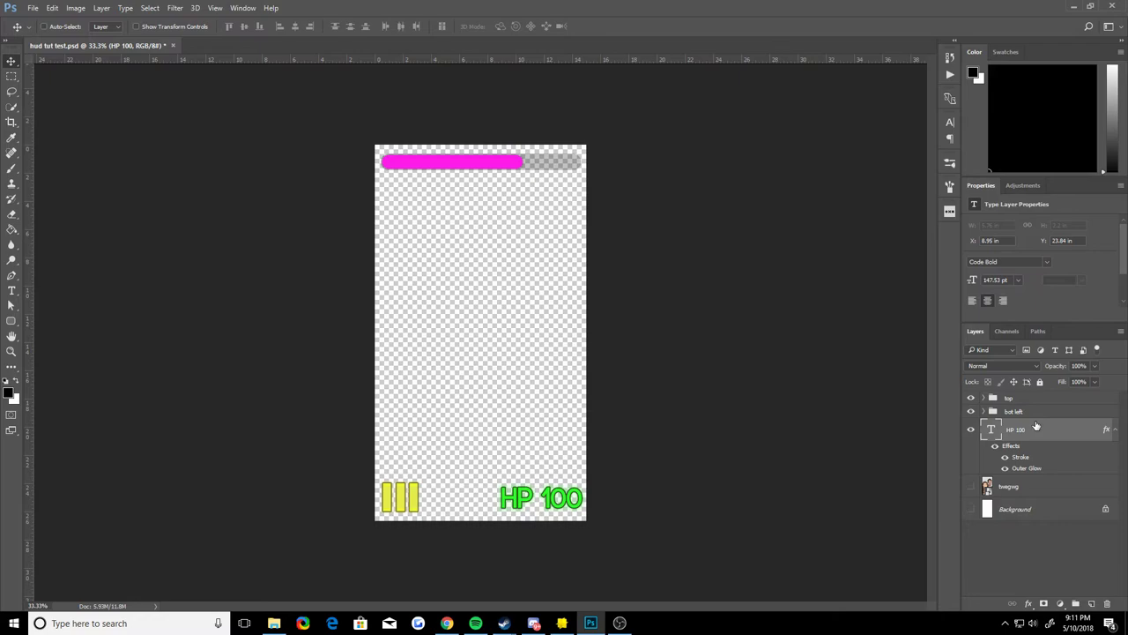
Switch to Lens Studio and create a new empty project in place of the open one.
click(562, 623)
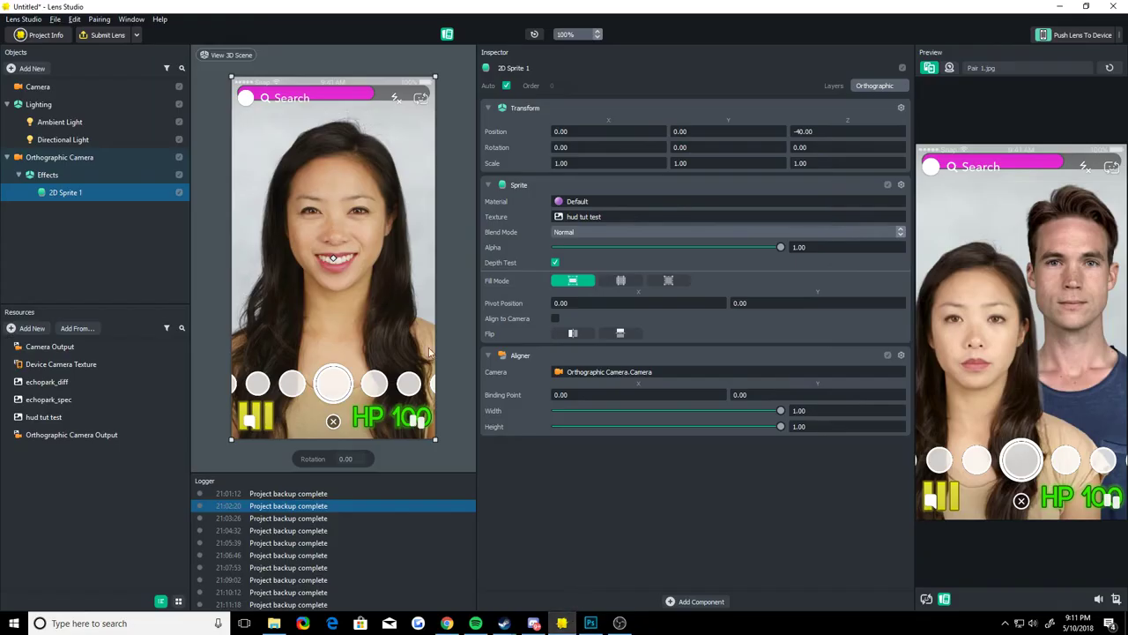
click(55, 18)
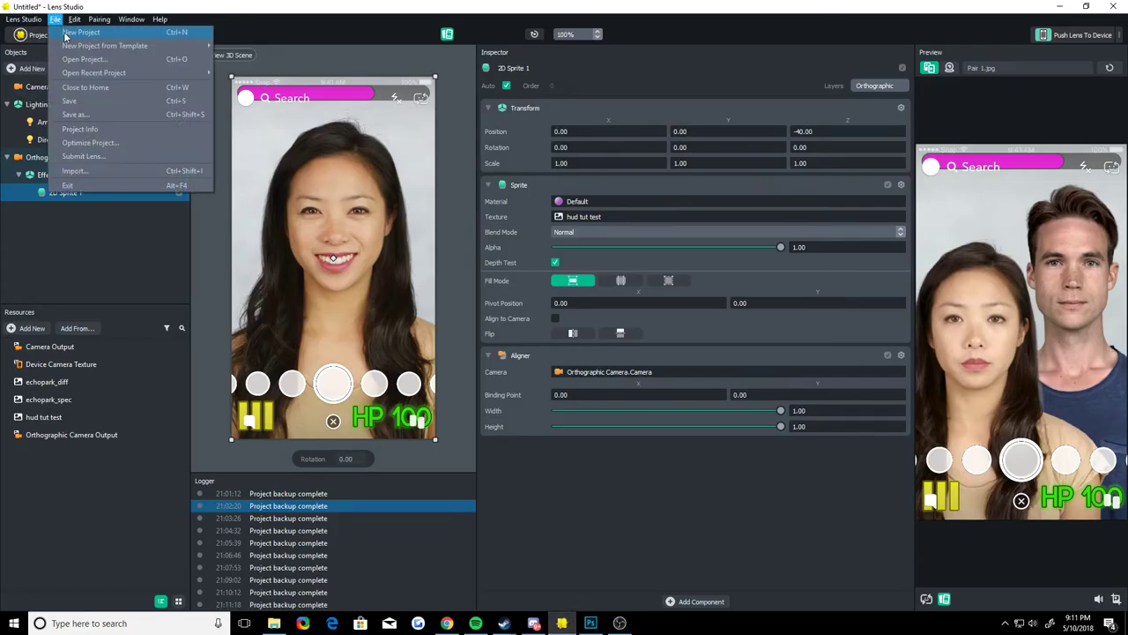
click(75, 32)
click(580, 318)
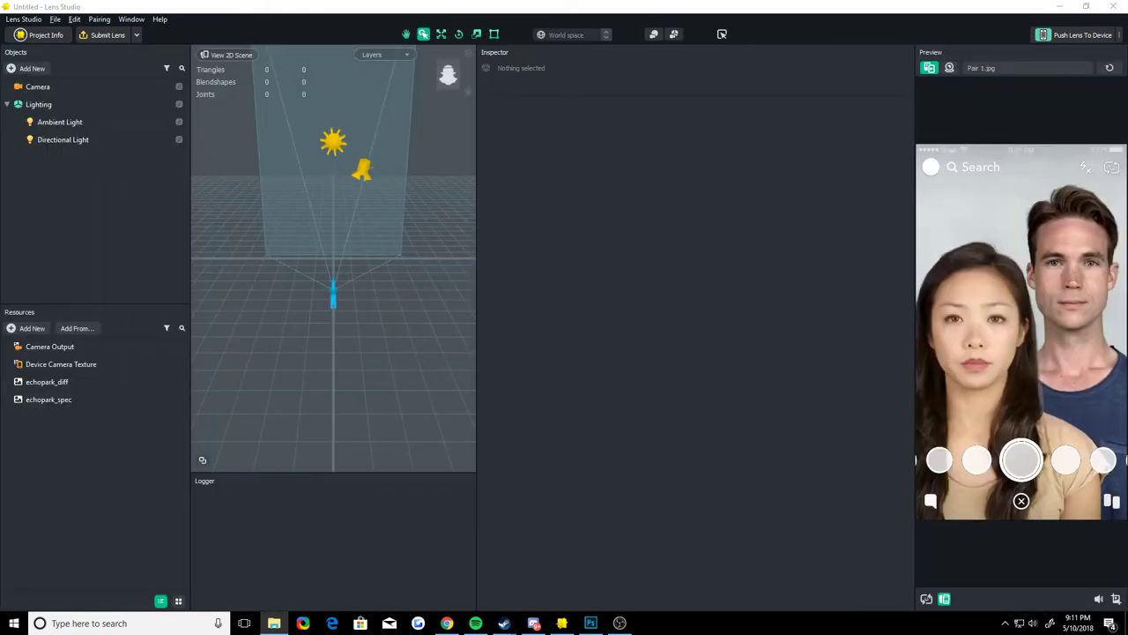
Import hud tut test.png from the for tutorials folder into the project's resources and view its texture details.
drag(1127, 79, 669, 112)
drag(609, 248, 23, 487)
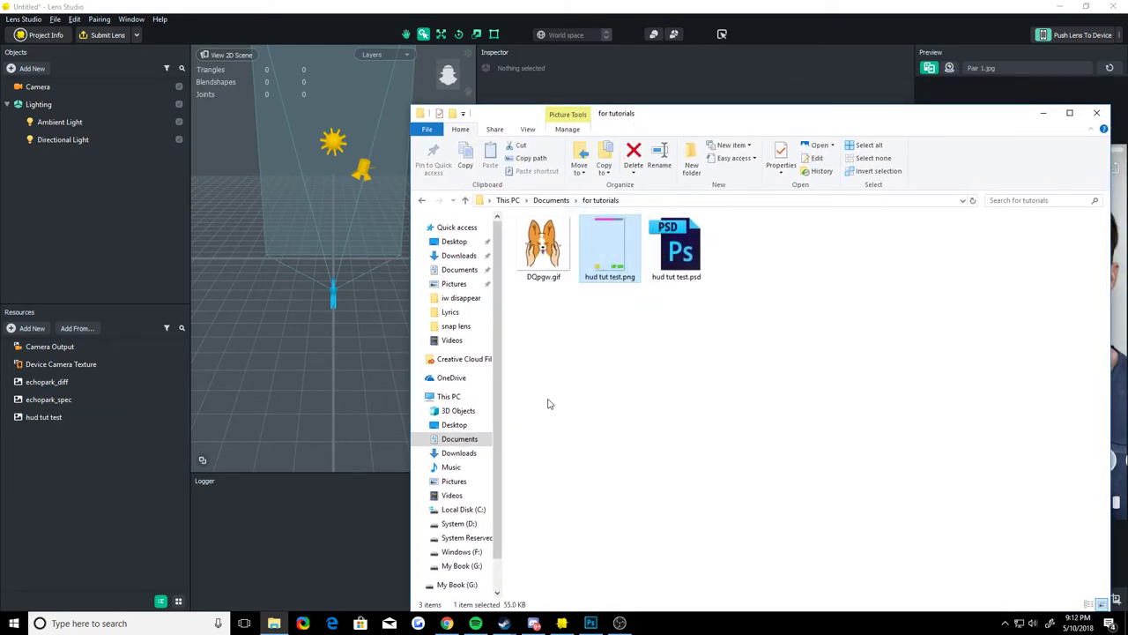
drag(663, 116, 1127, 35)
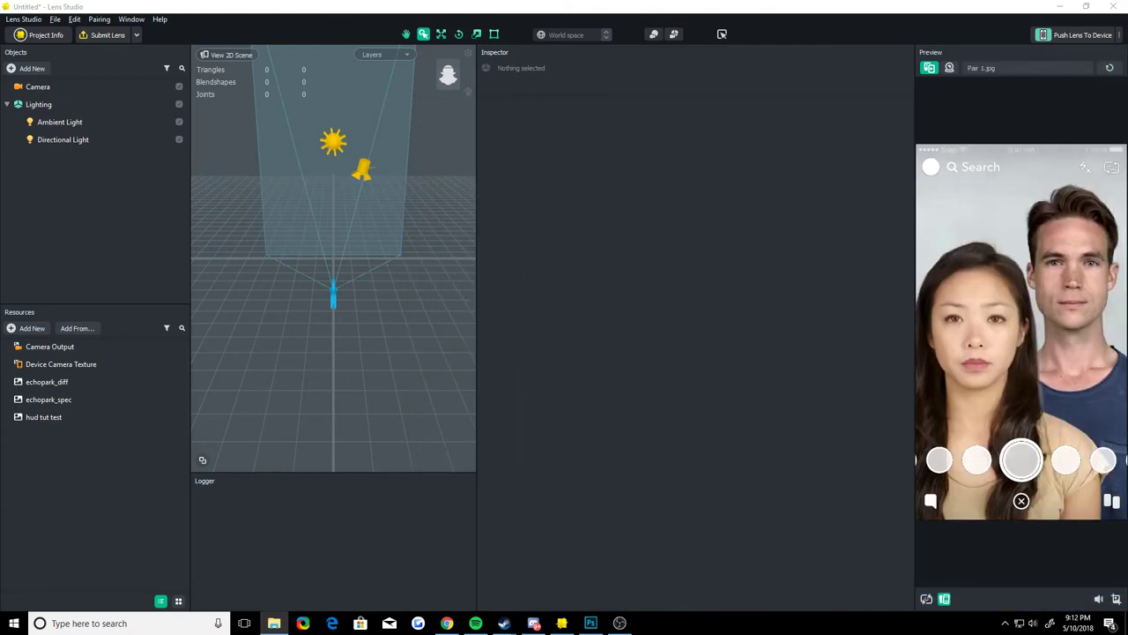
click(577, 310)
click(69, 418)
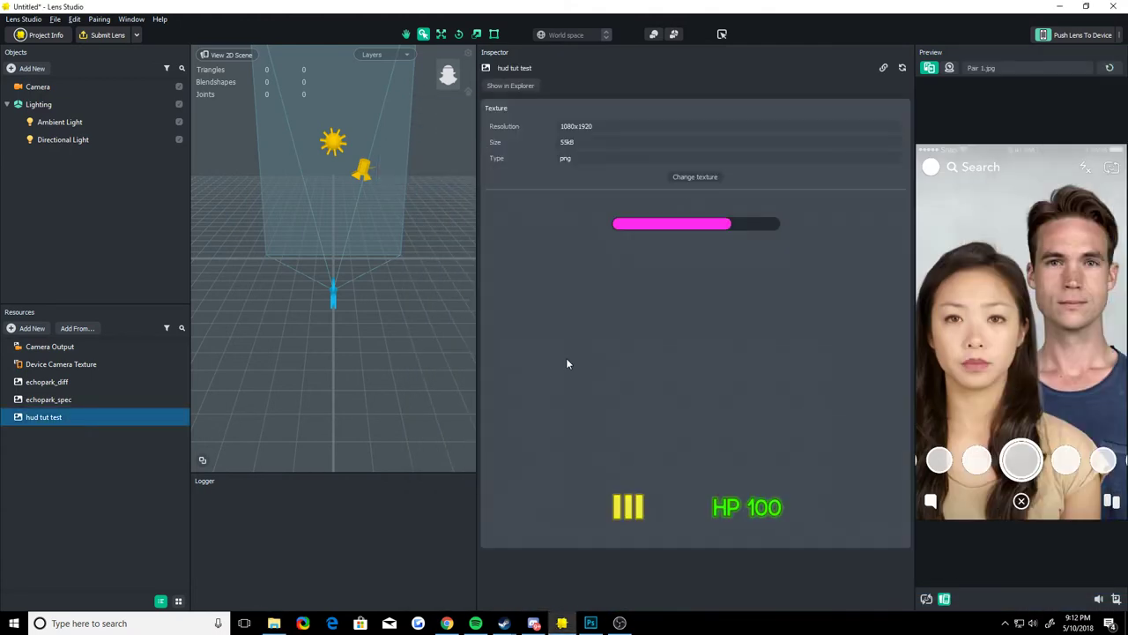
Add a Billboard object to the scene and expand Orthographic Camera and Effects to reveal its 2D sprite.
click(24, 70)
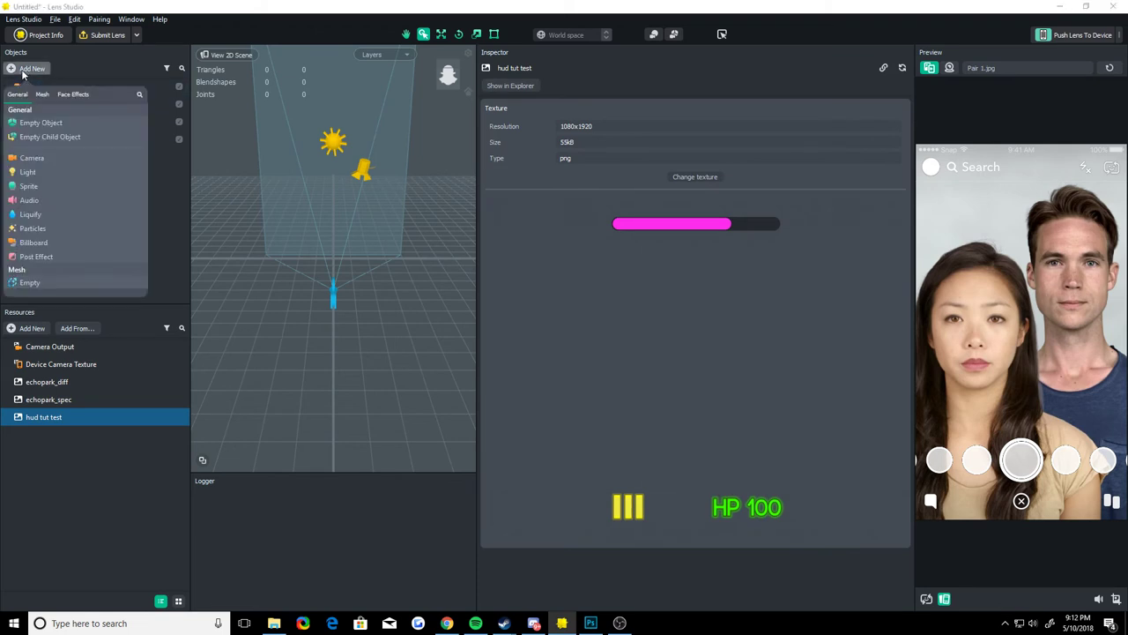
click(120, 67)
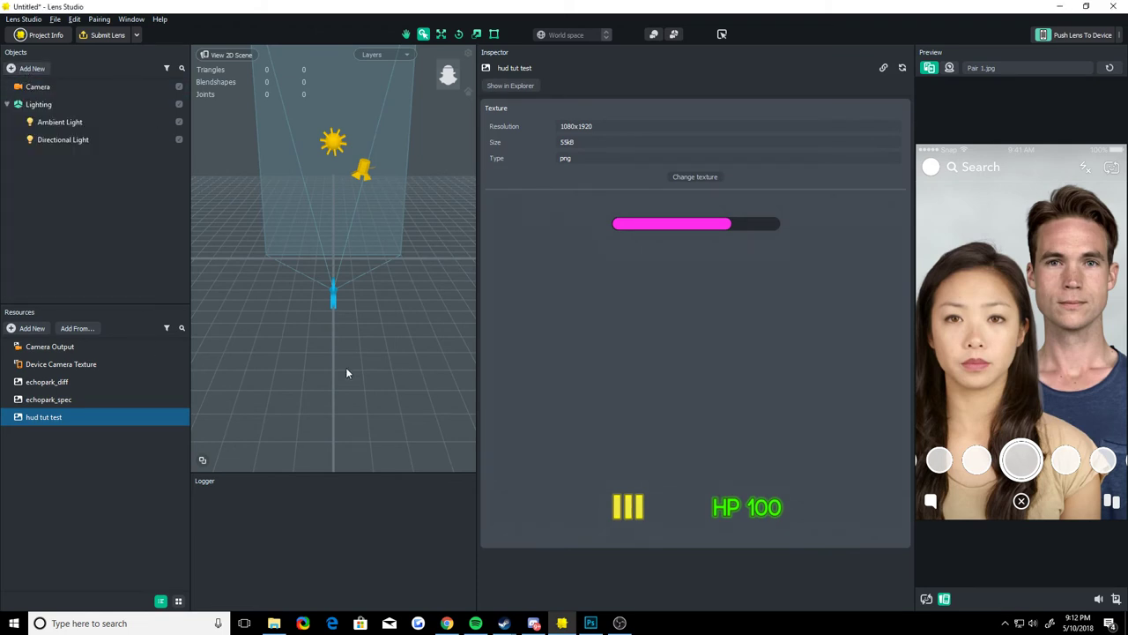
click(27, 69)
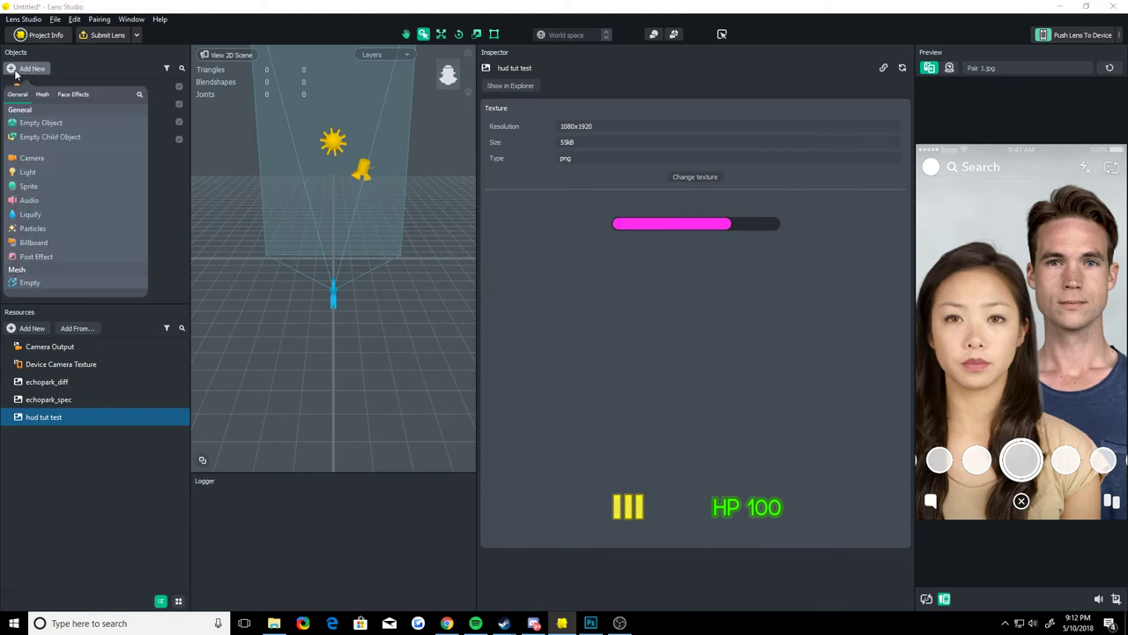
click(60, 246)
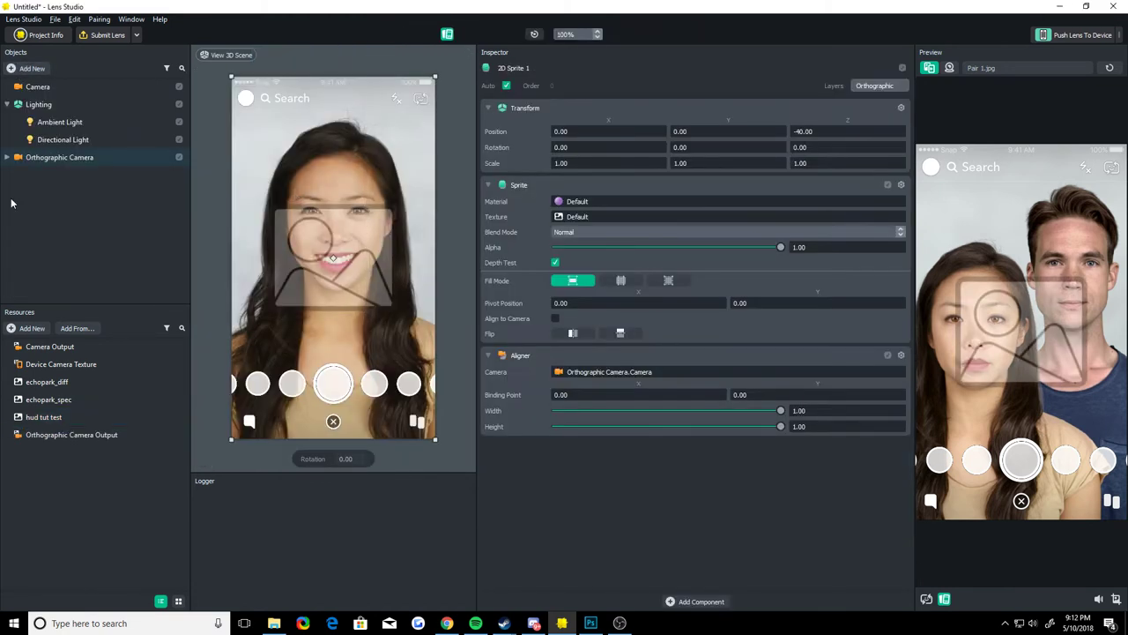
click(8, 157)
click(19, 175)
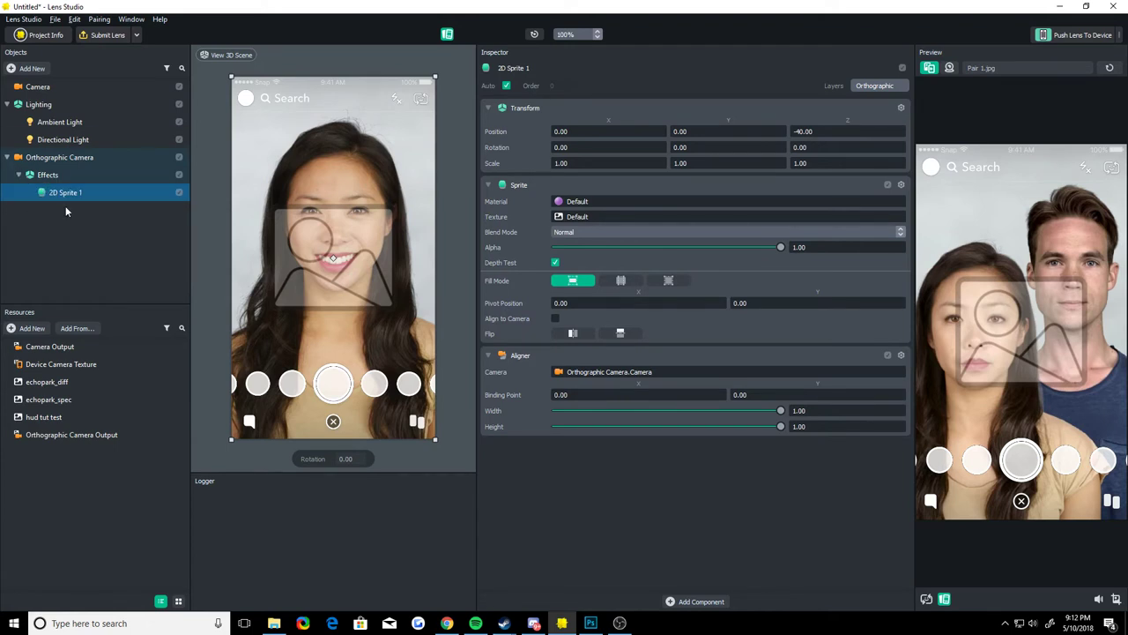
Set the 2D sprite's texture to hud tut test.
click(583, 217)
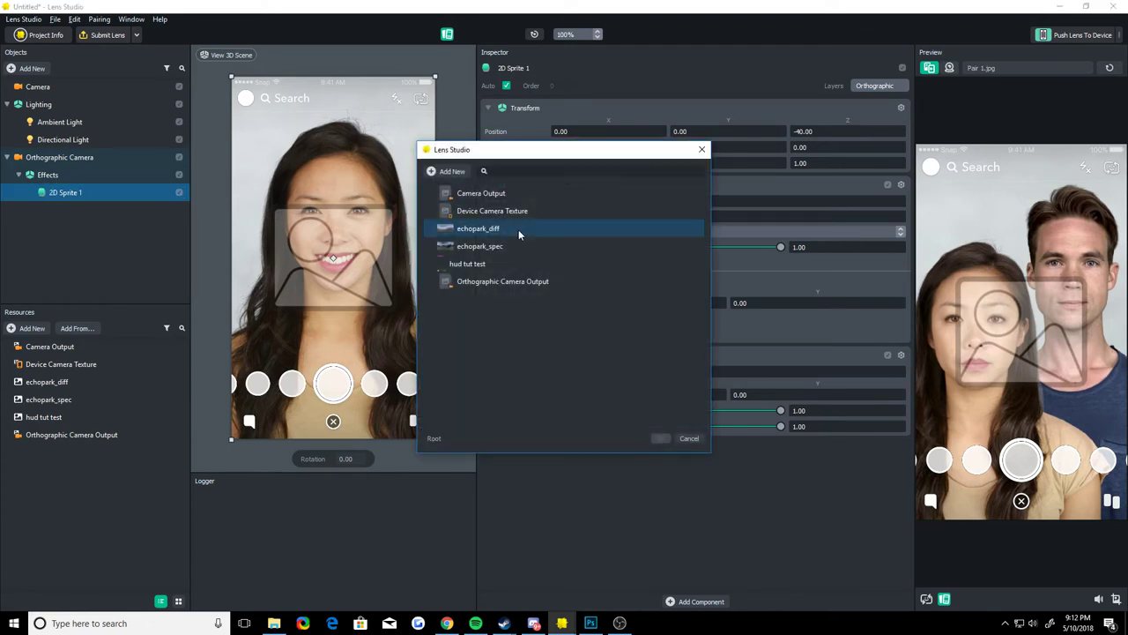
click(490, 264)
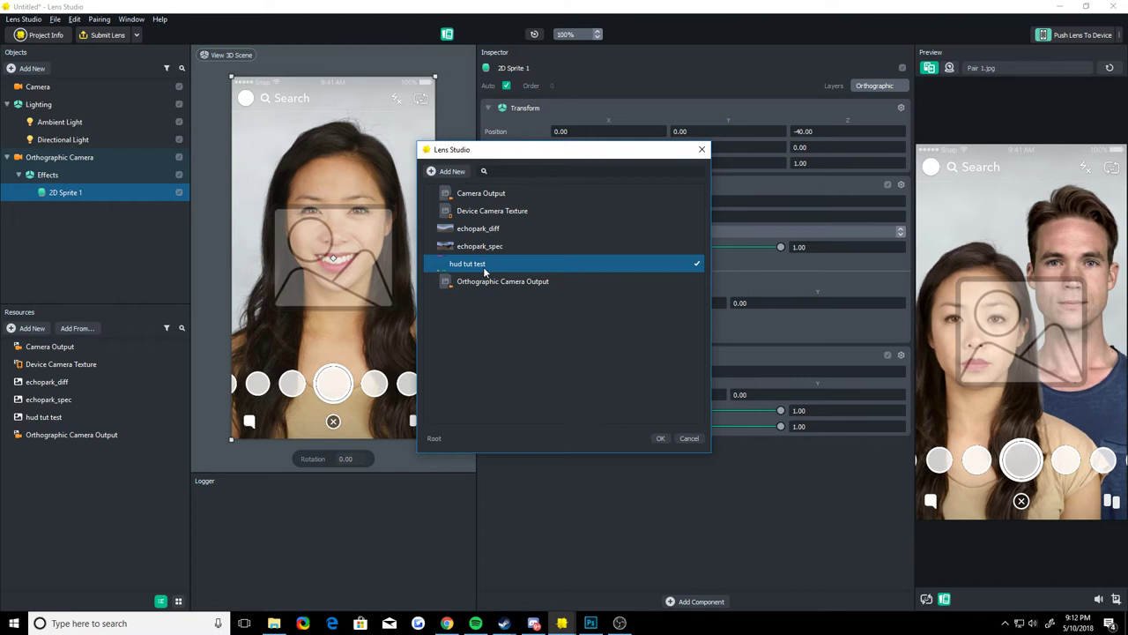
click(659, 438)
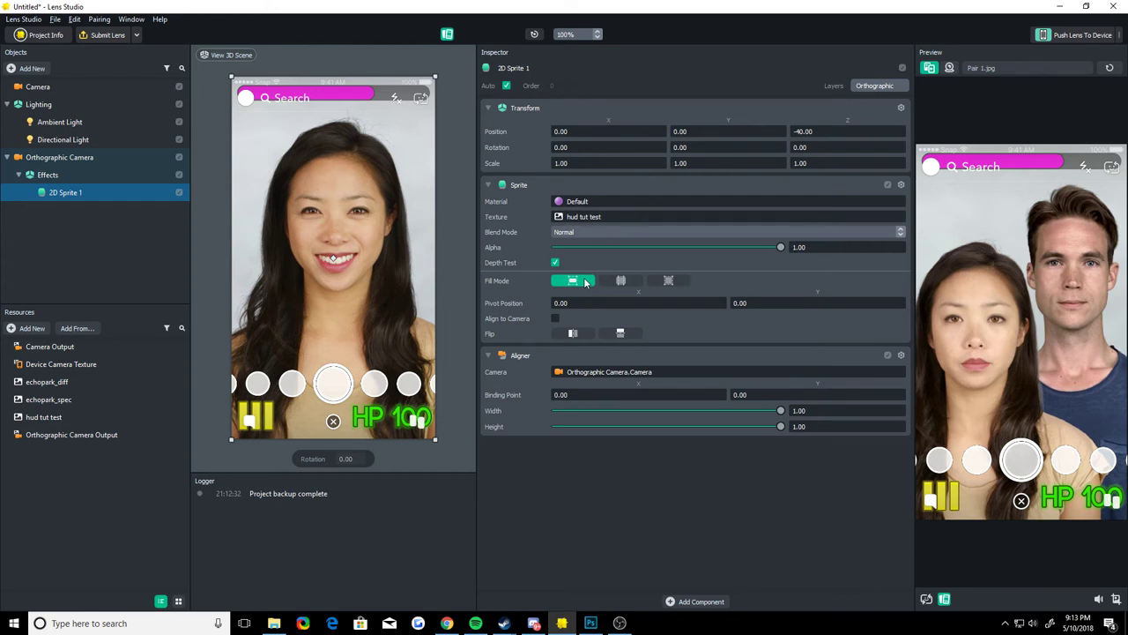
Try the 2D sprite's alternative fill modes, including Fill, and return it to its original mode.
click(649, 281)
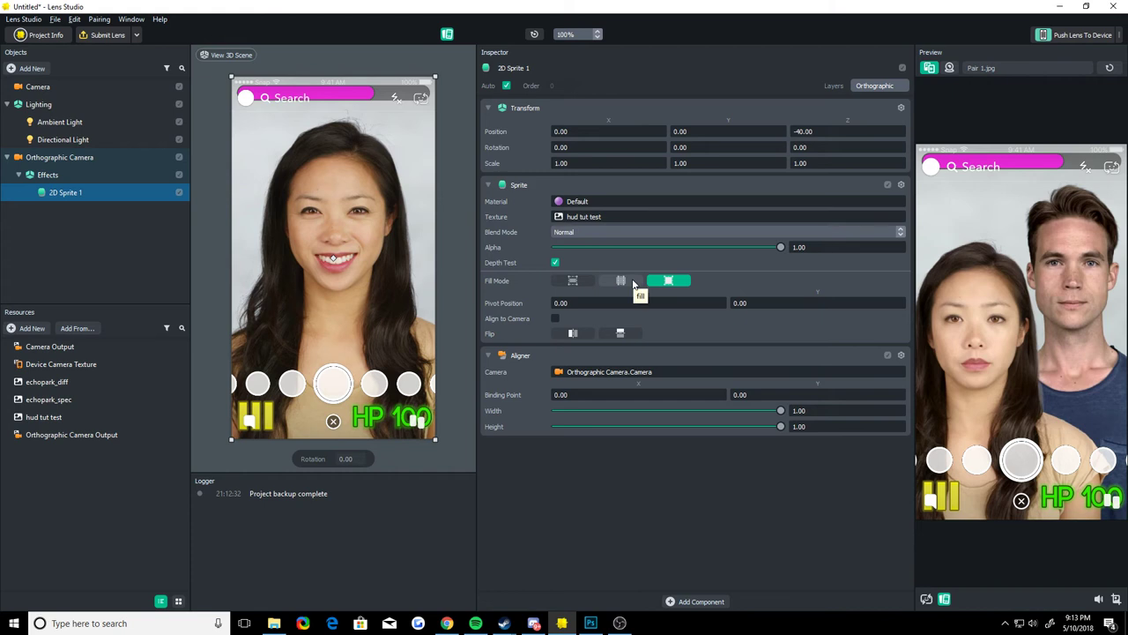
click(627, 282)
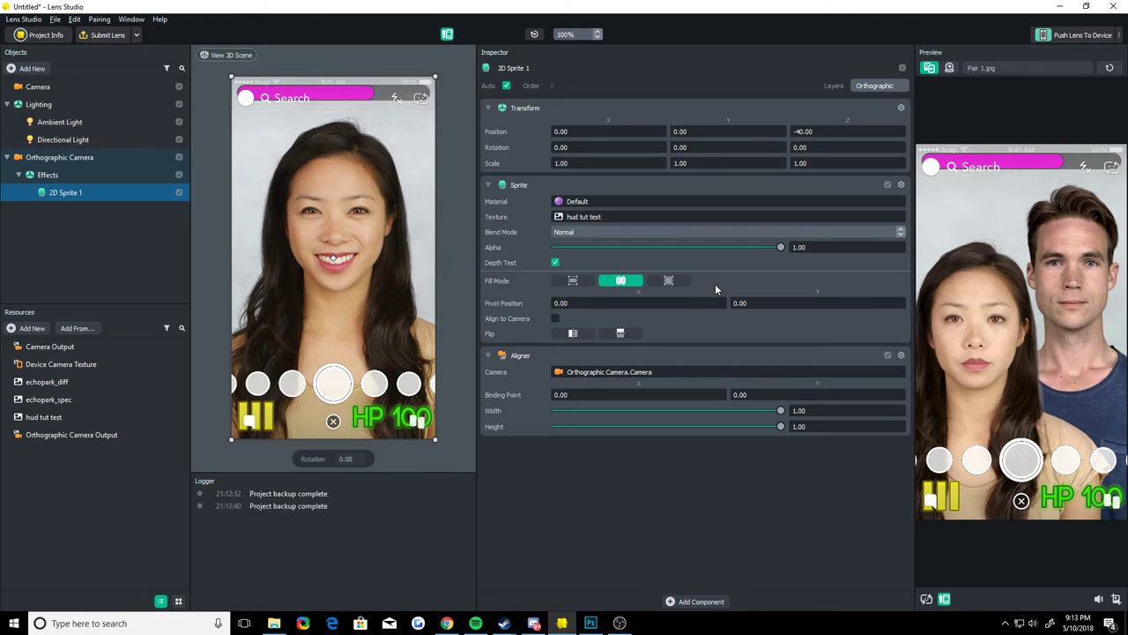
click(668, 280)
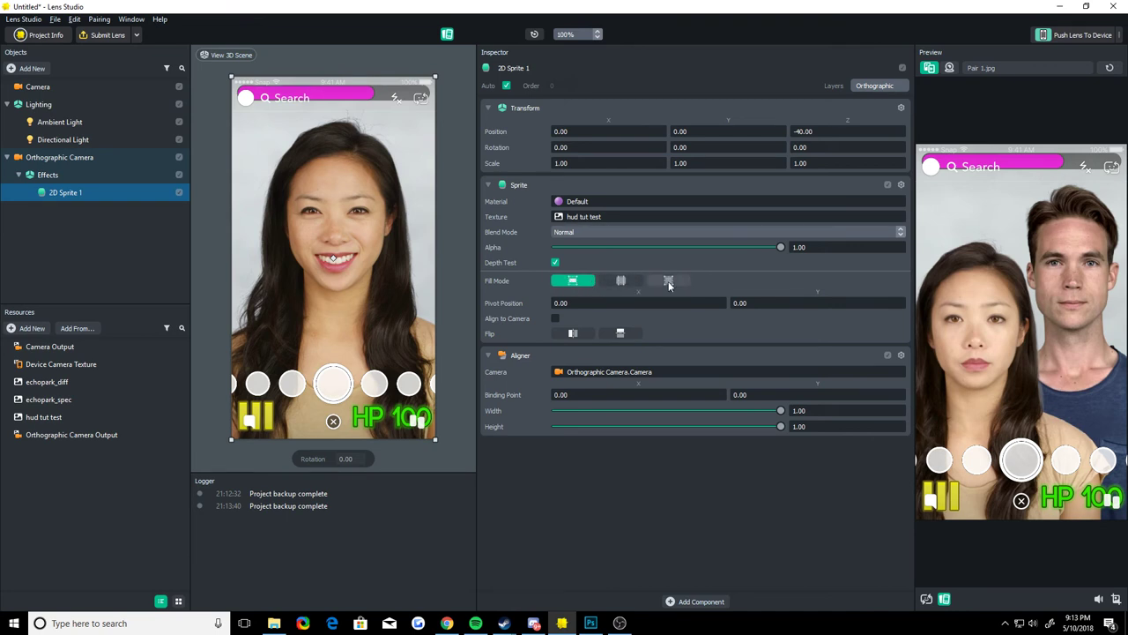
click(668, 281)
click(600, 281)
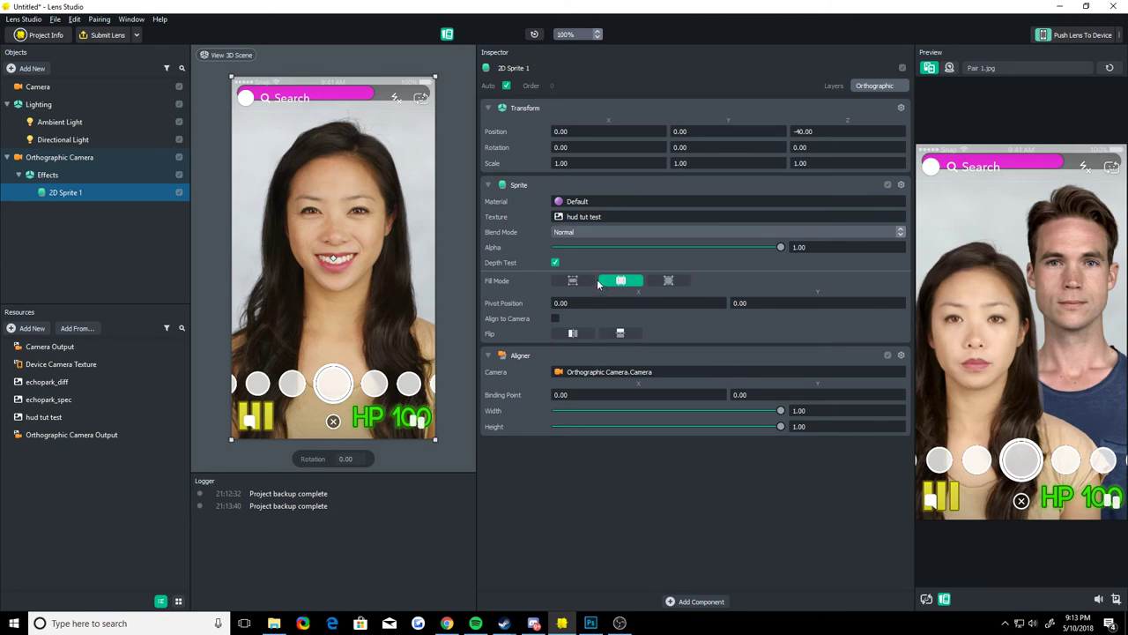
click(593, 279)
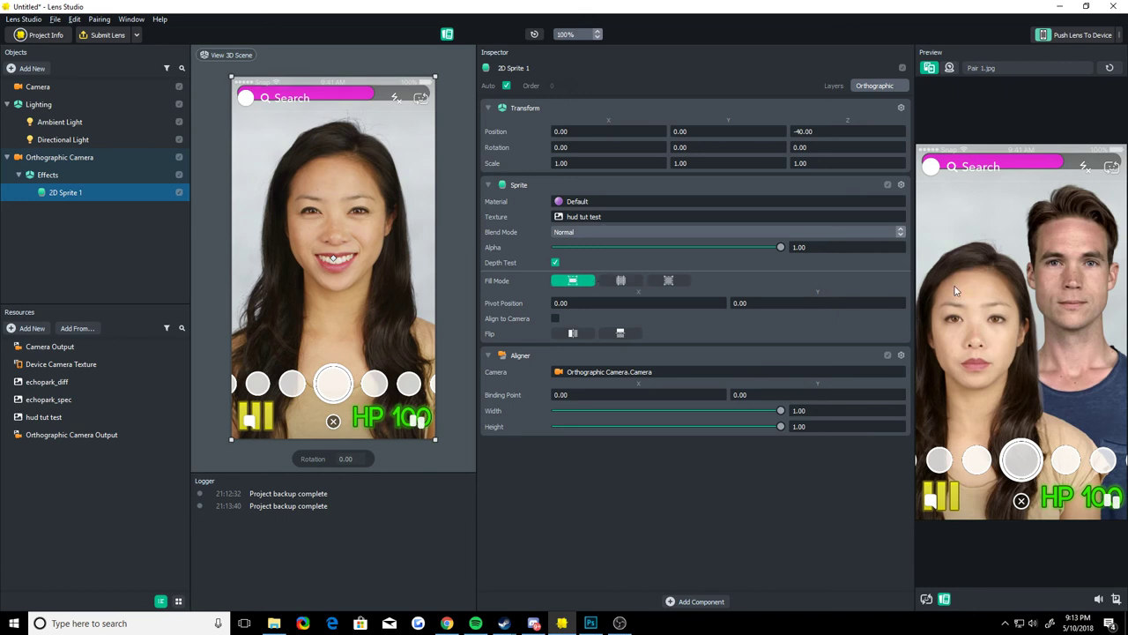